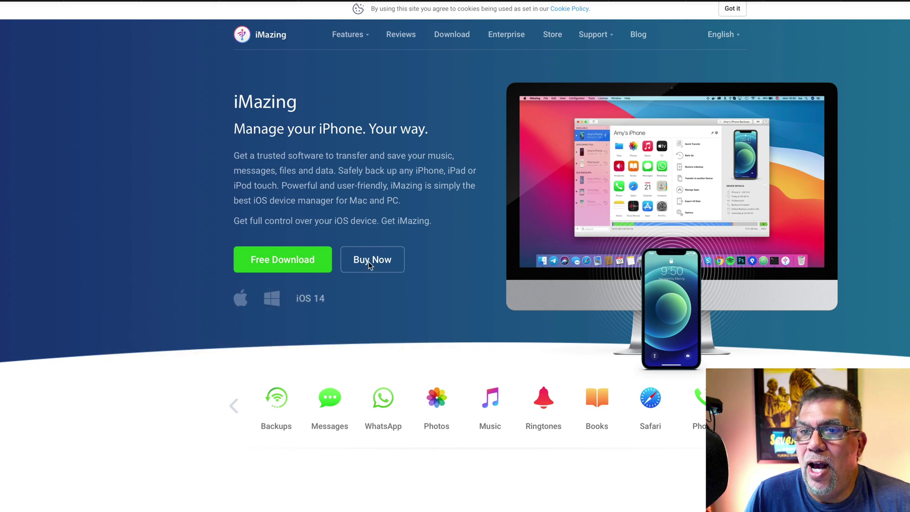
Step: Go from the iMazing home page's Buy Now to the Store's Device Lifetime and Unlimited Devices pricing
left_click(383, 261)
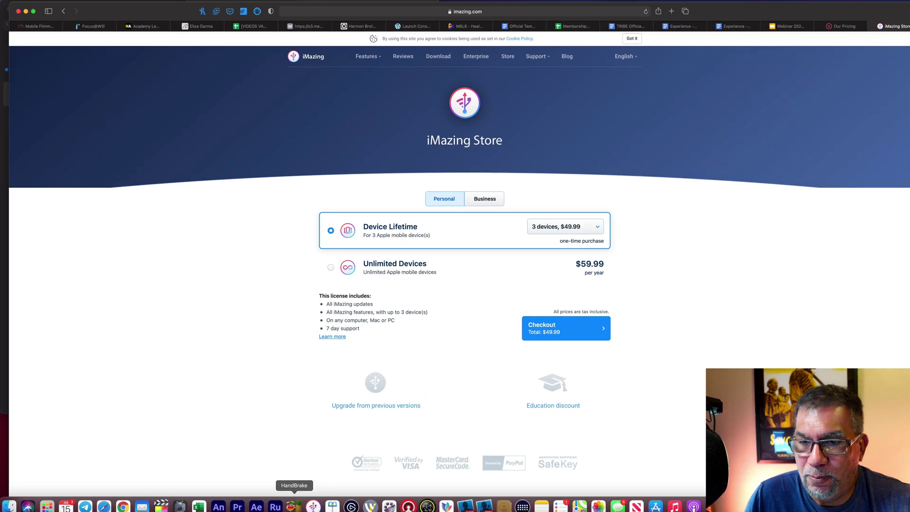
Step: Launch iMazing from the Dock to show the USB-connected iPhone 12 Pro Max and its category shortcuts
left_click(313, 507)
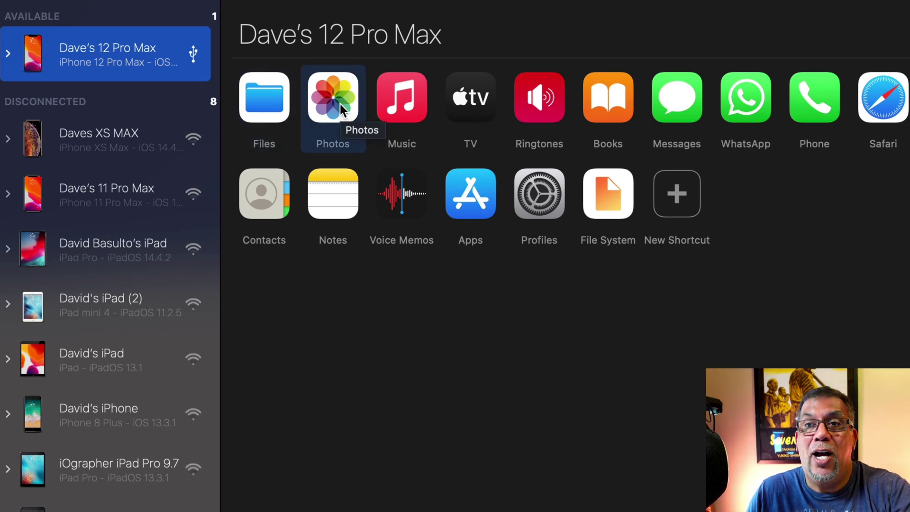
Step: Find FiLMiC Pro in the iPhone's app list and open its file storage
left_click(472, 195)
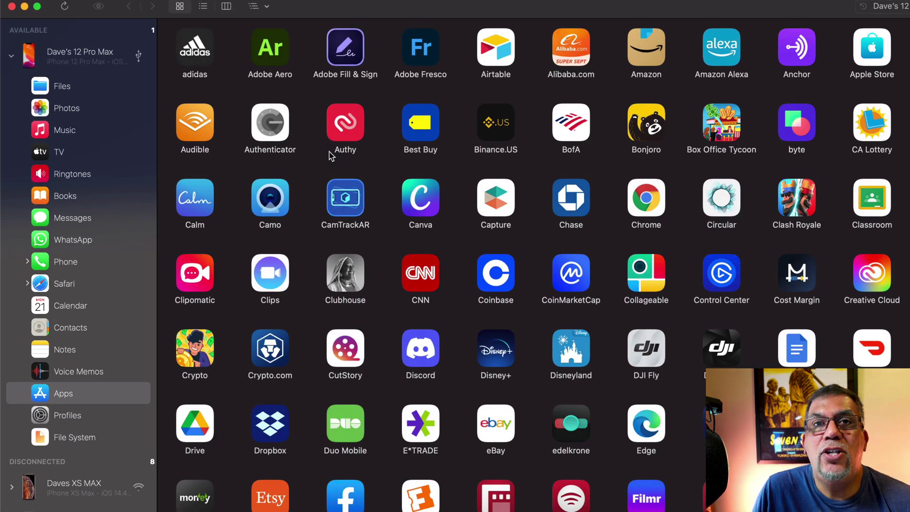
scroll(330, 156, "down", 1)
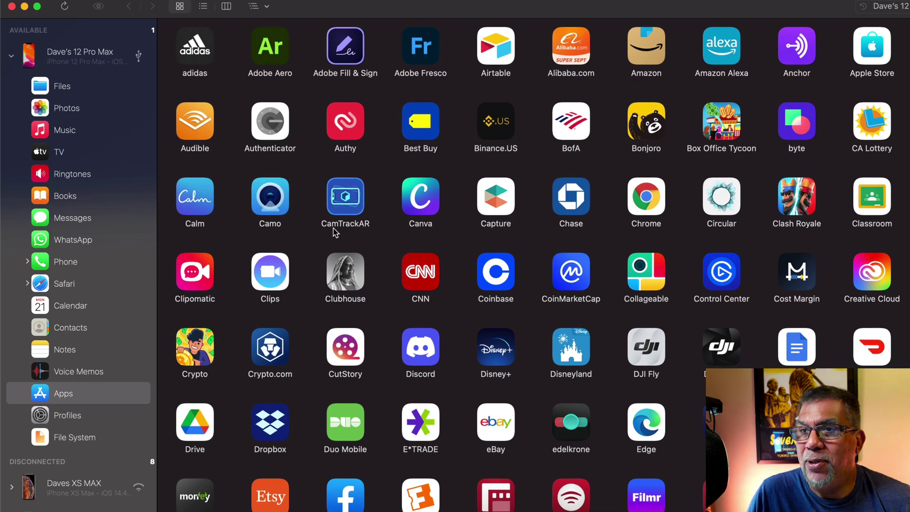
scroll(336, 232, "down", 20)
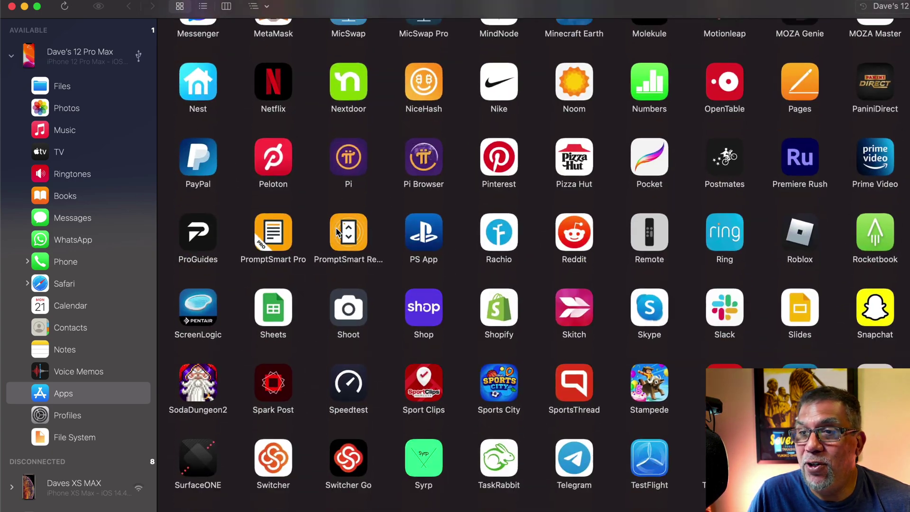
scroll(335, 230, "up", 20)
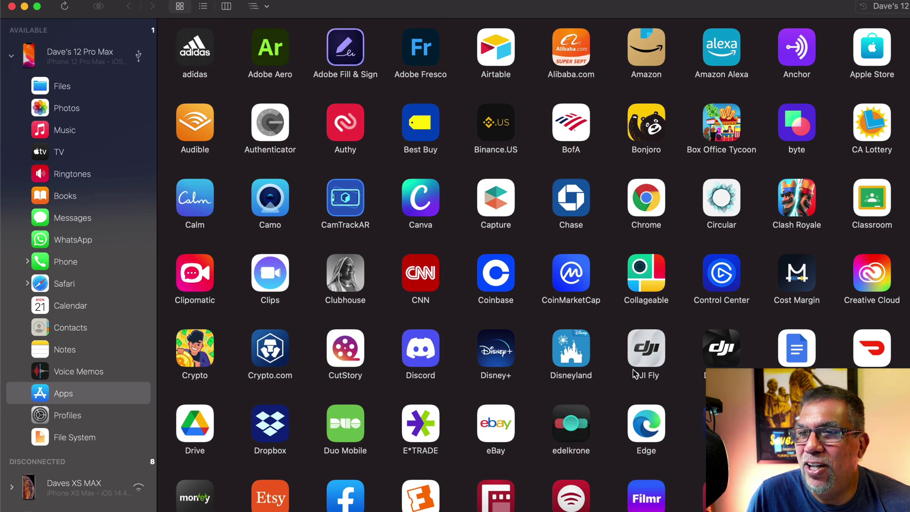
scroll(504, 442, "down", 2)
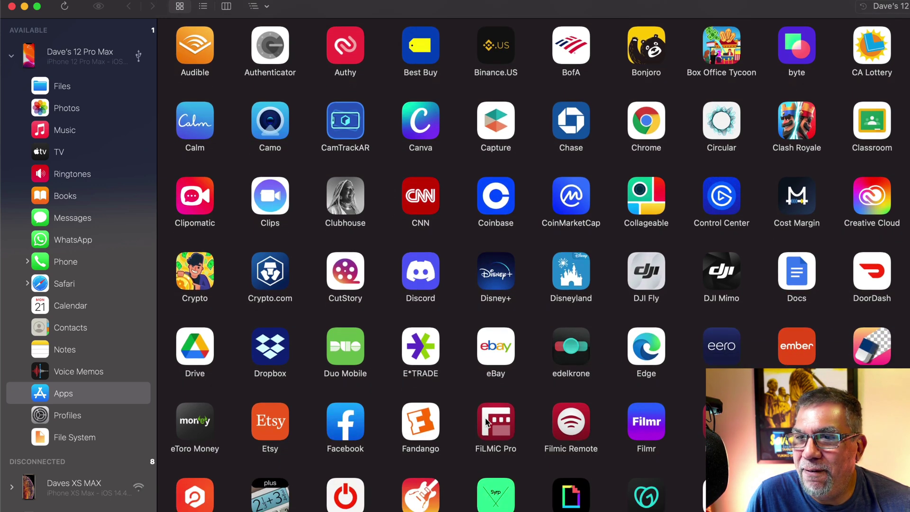
double_click(487, 421)
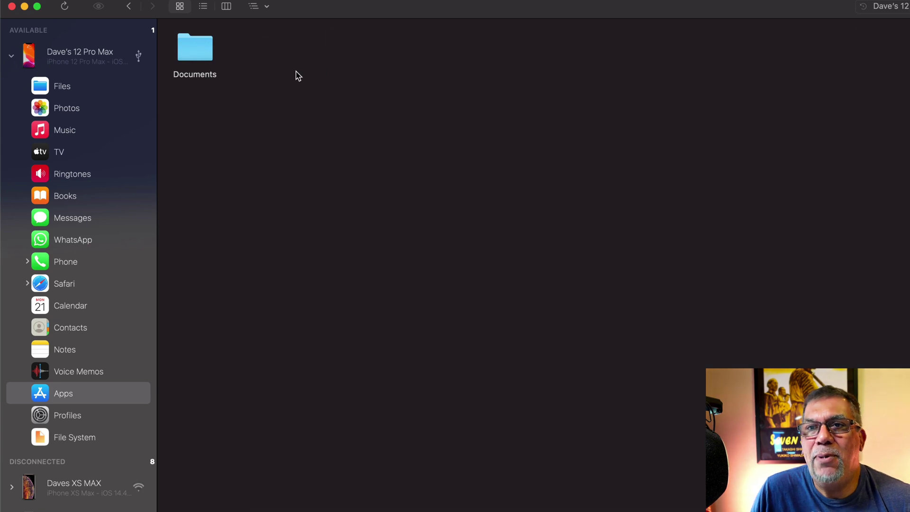
Step: Open the Documents folder and view Get Info for the first MOV clip
double_click(200, 53)
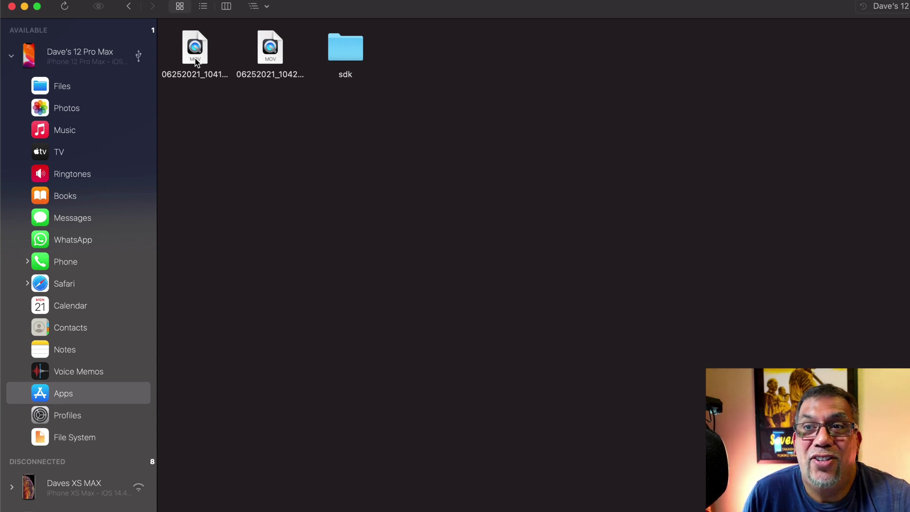
left_click(195, 62)
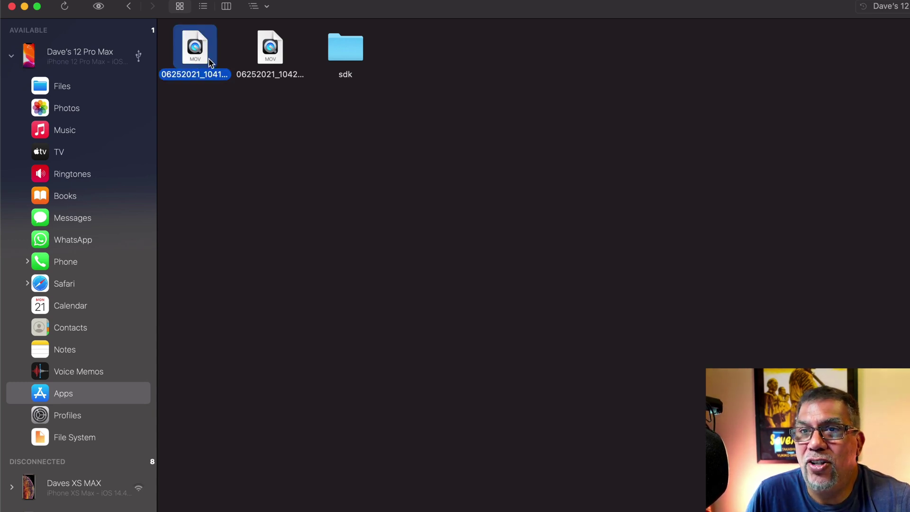
right_click(209, 63)
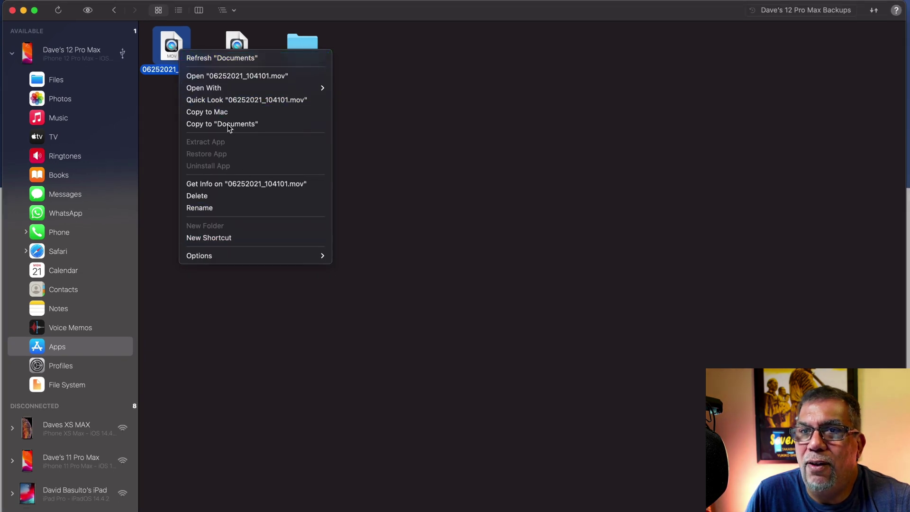
left_click(225, 184)
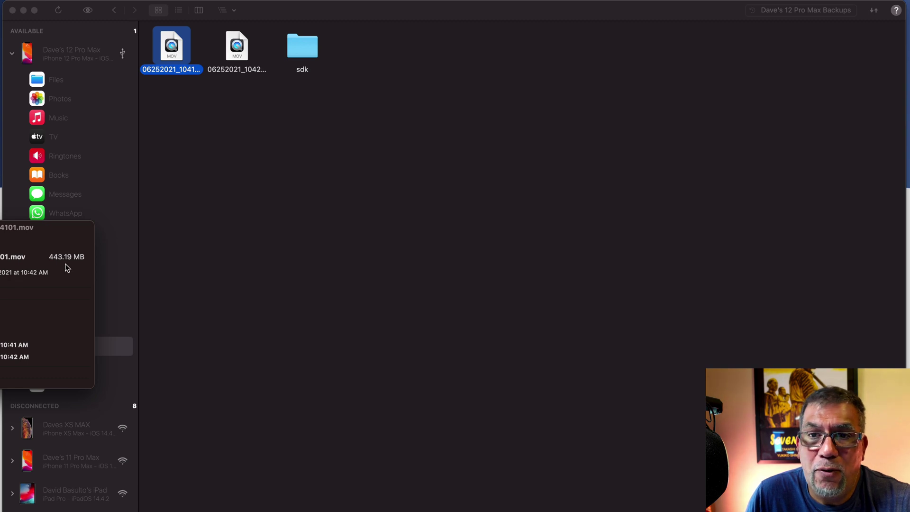
left_click(300, 2)
Step: View Get Info for the second MOV clip, then reselect the first clip
right_click(236, 35)
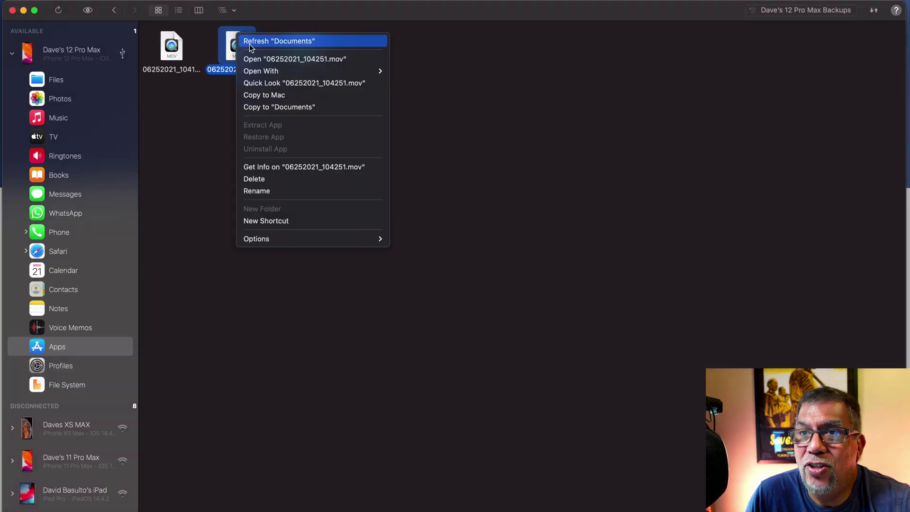
left_click(274, 167)
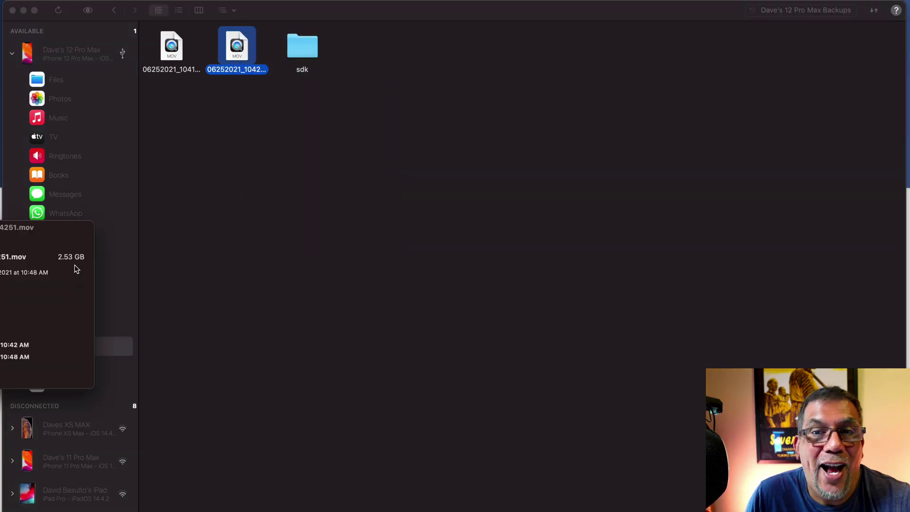
key("Escape")
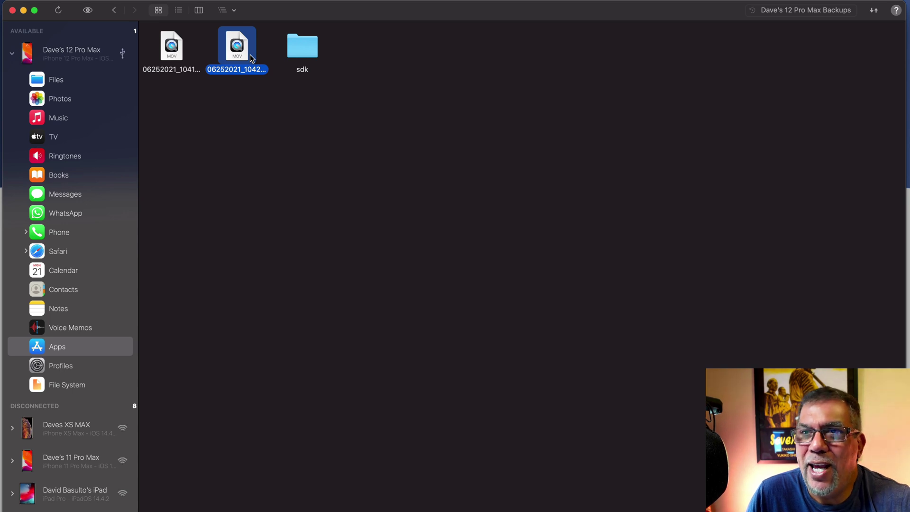
key("Left")
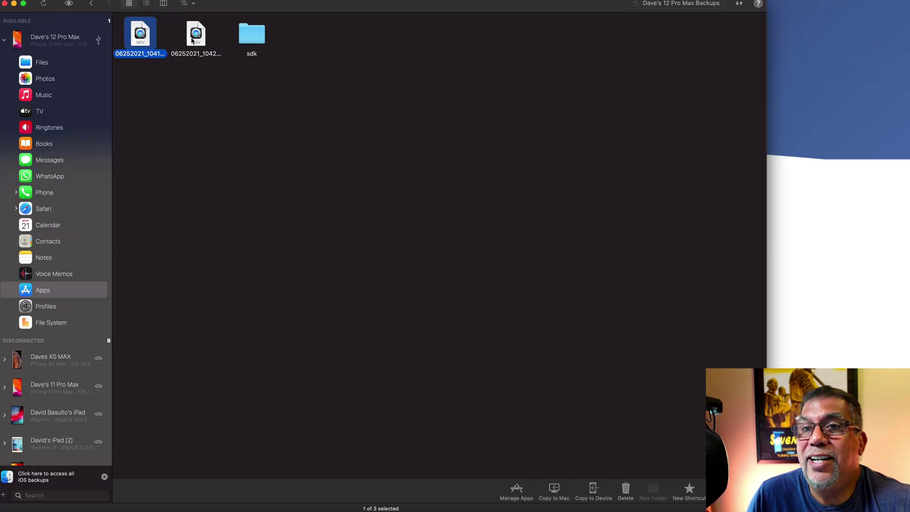
Step: Select only the first MOV clip and start Copy to Mac to choose a destination
left_click(236, 95)
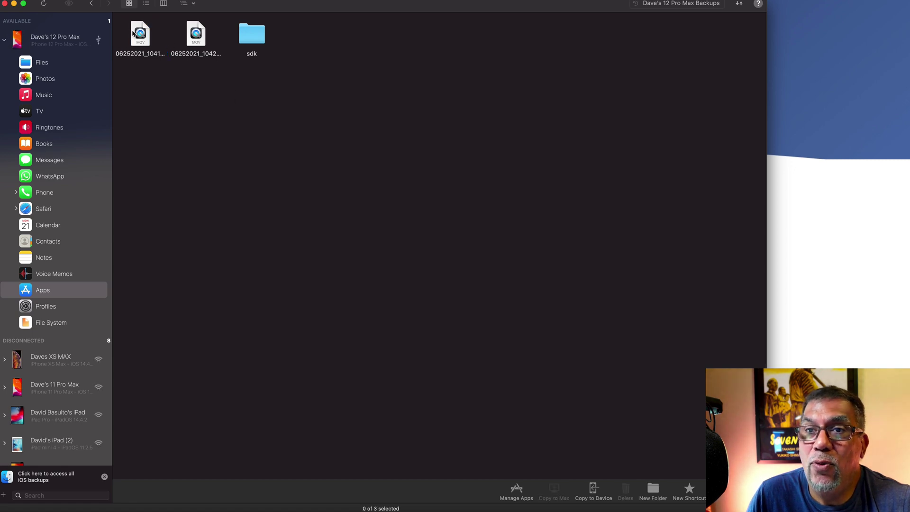
left_click(140, 34)
left_click(196, 34, "super")
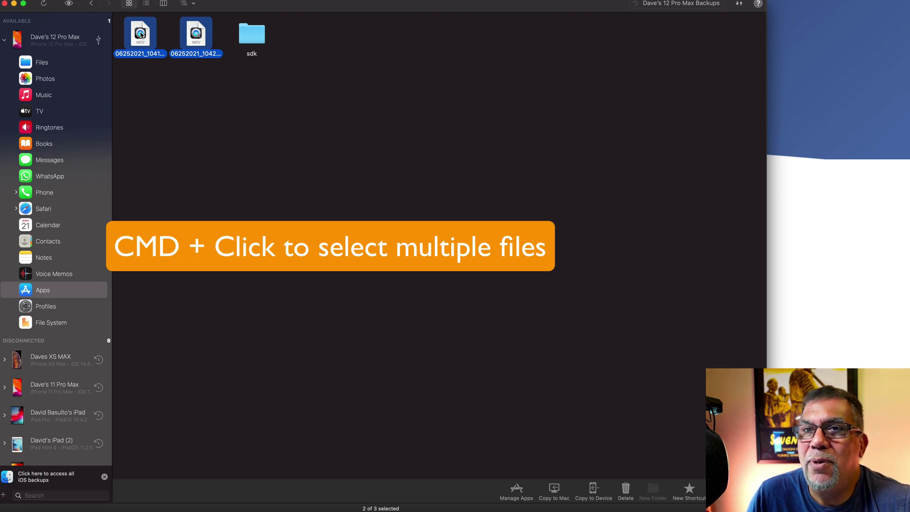
left_click(196, 52, "super")
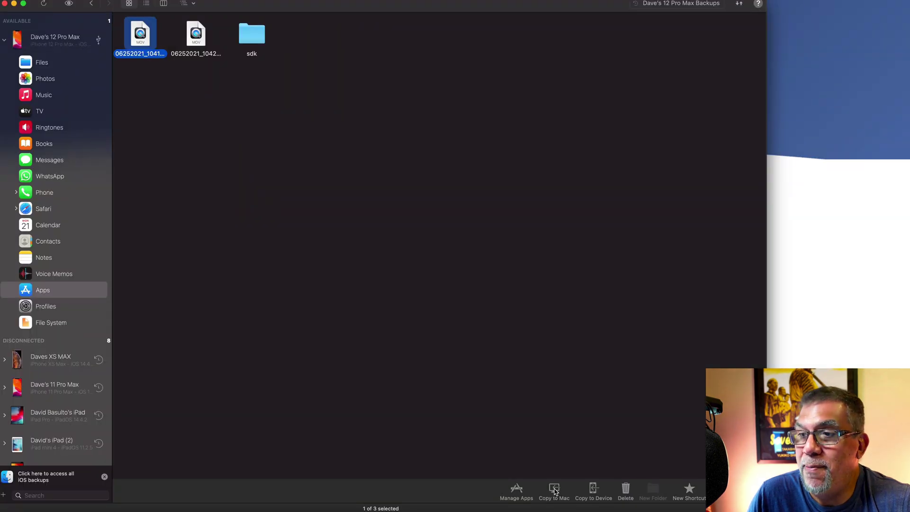
left_click(555, 491)
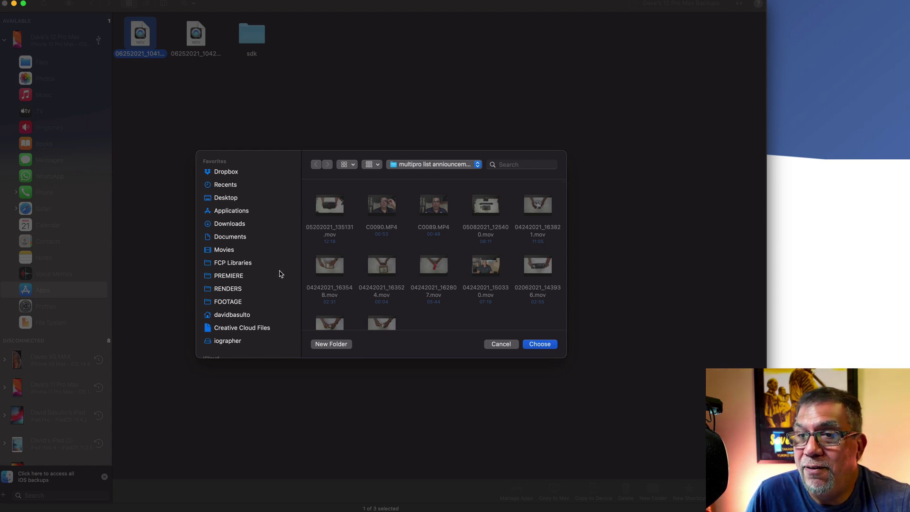
Step: Browse the FOOTAGE folder and IOG-NAS drive as destinations, then cancel the chooser
left_click(230, 303)
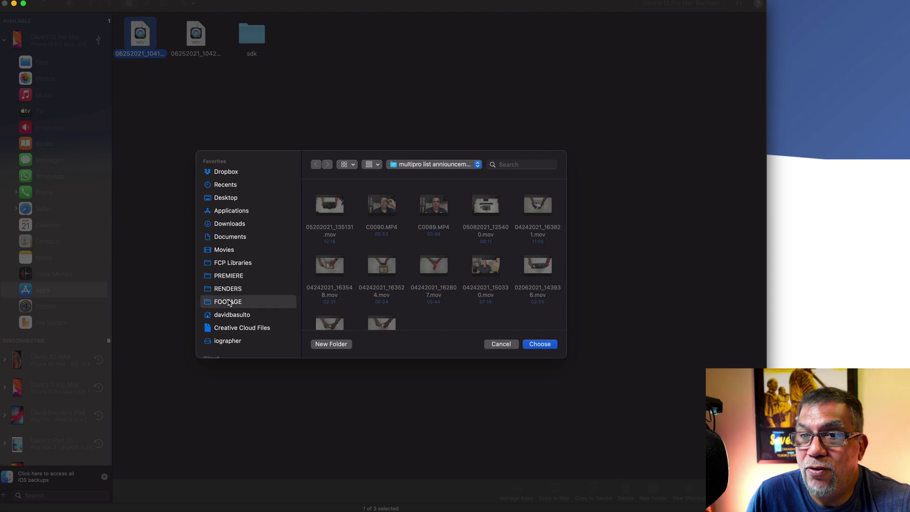
scroll(427, 272, "down", 3)
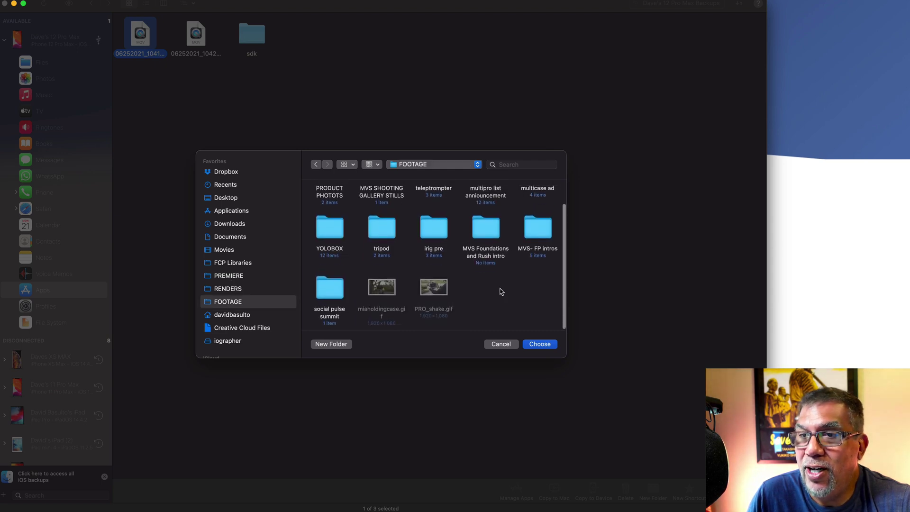
scroll(256, 315, "down", 5)
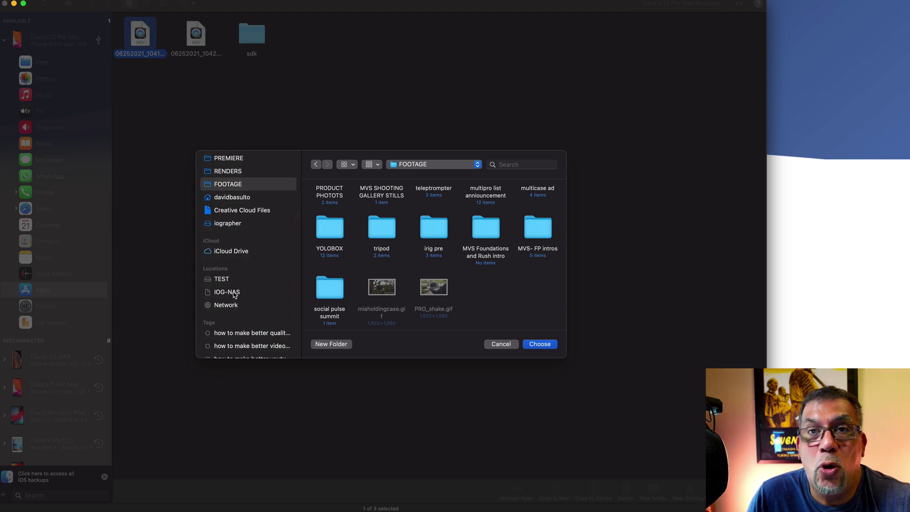
left_click(229, 294)
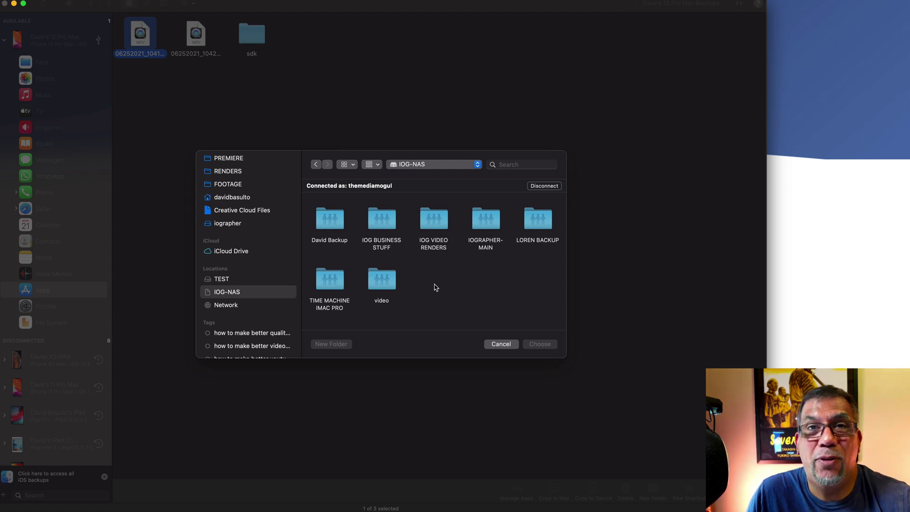
left_click(499, 347)
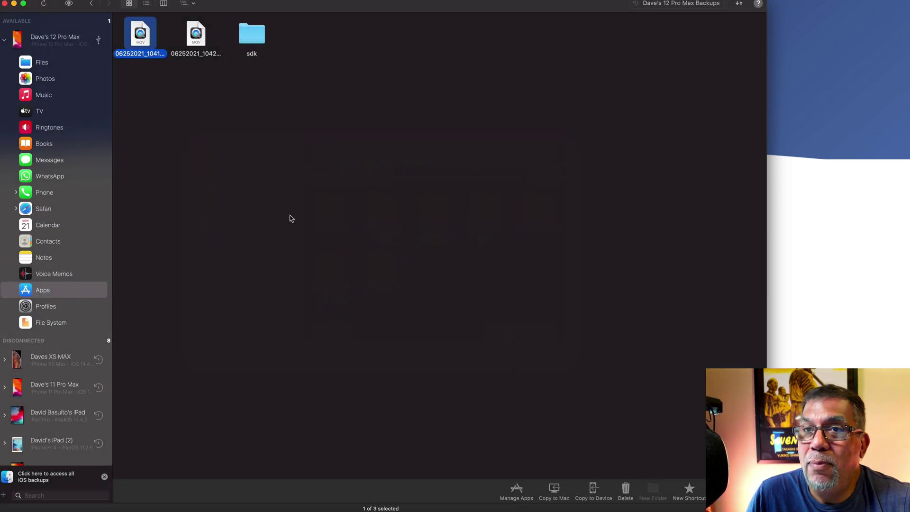
Step: Restart Copy to Mac and show the FOOTAGE folder's project subfolders
left_click(555, 491)
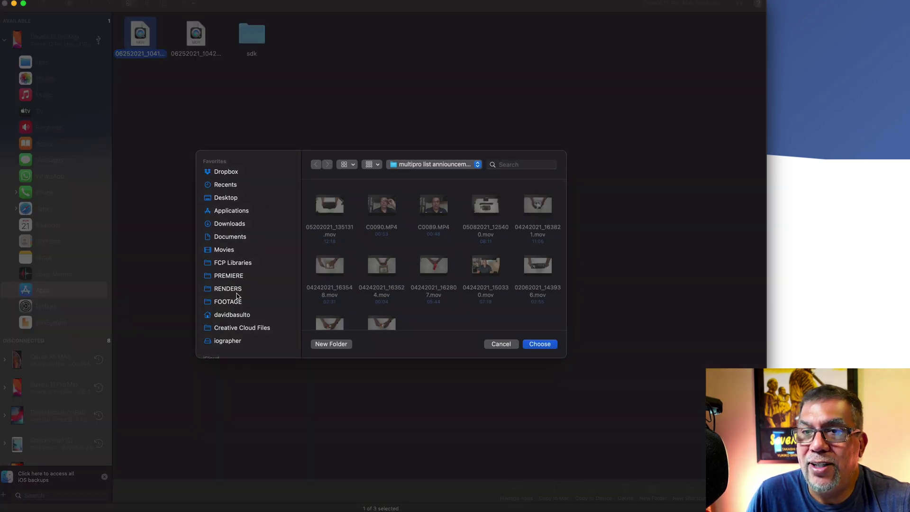
left_click(229, 303)
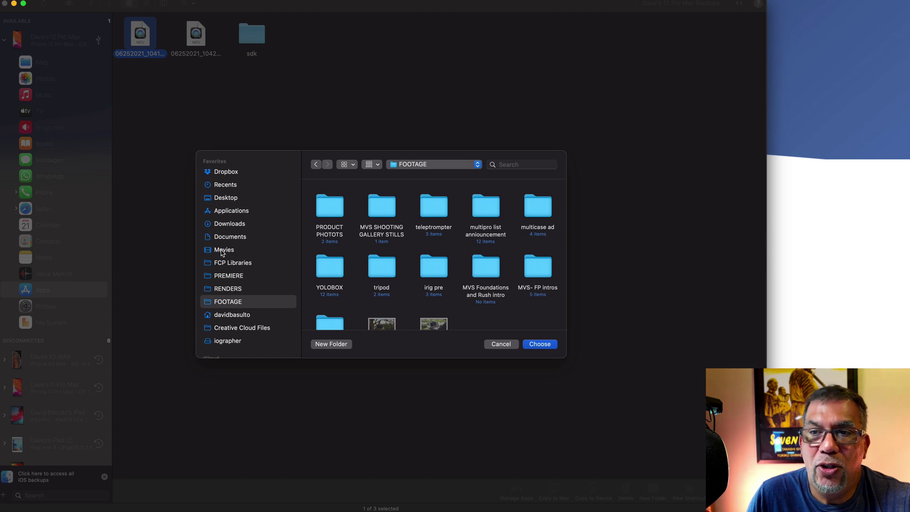
scroll(222, 252, "down", 1)
scroll(446, 295, "down", 2)
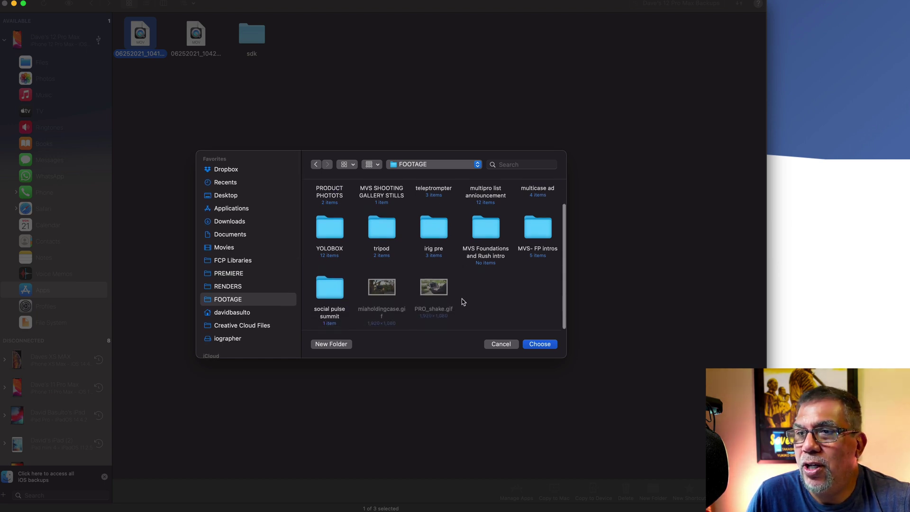
Step: Create a 'filmic pro dump' folder in FOOTAGE and copy the clip into it
right_click(490, 293)
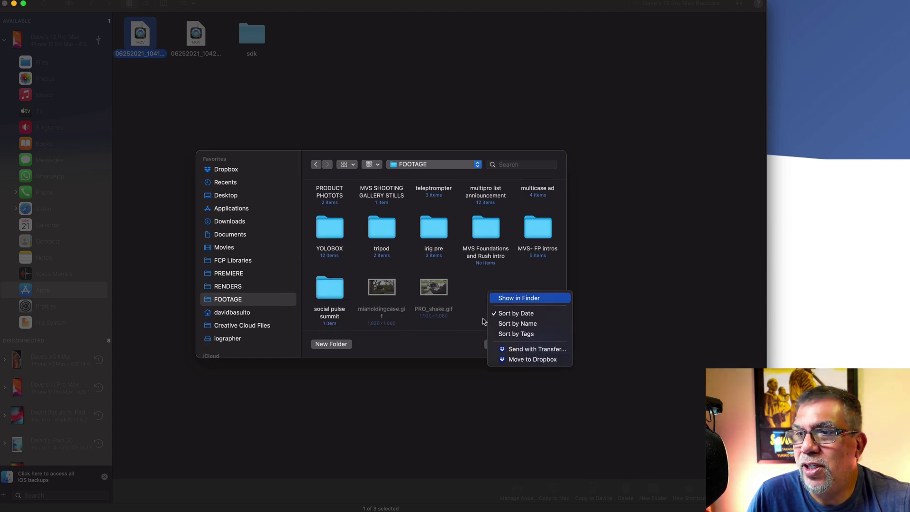
left_click(465, 287)
left_click(332, 344)
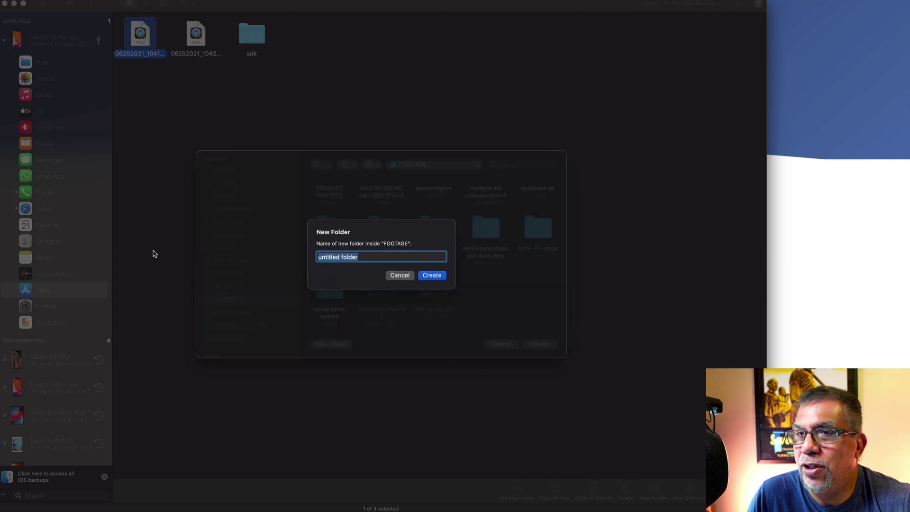
type("filmic ")
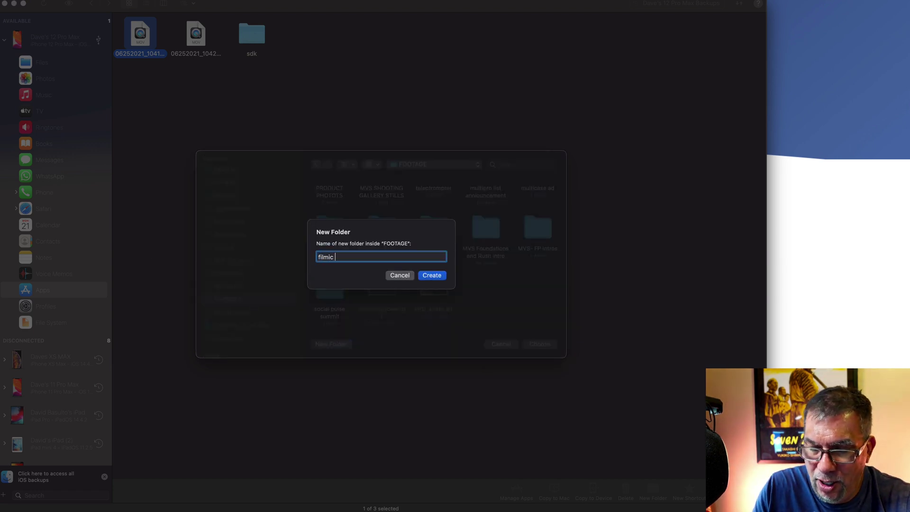
type("pro dump")
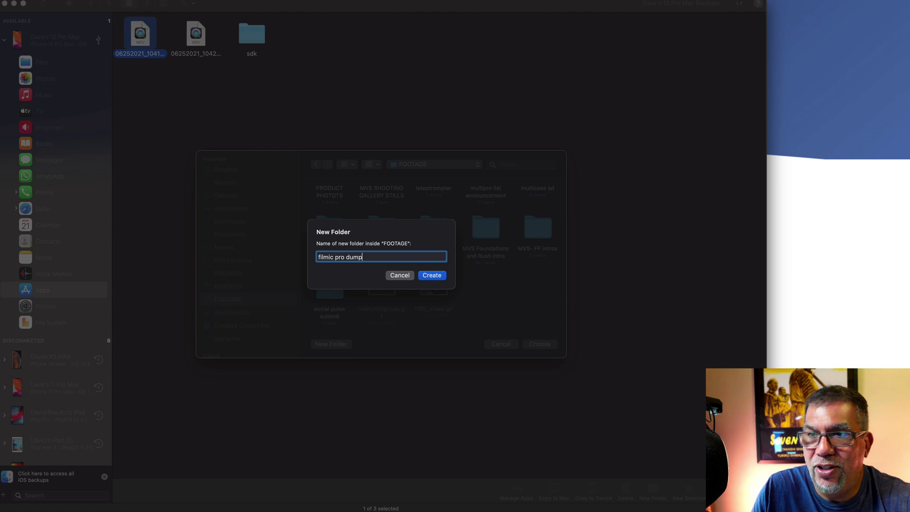
left_click(442, 277)
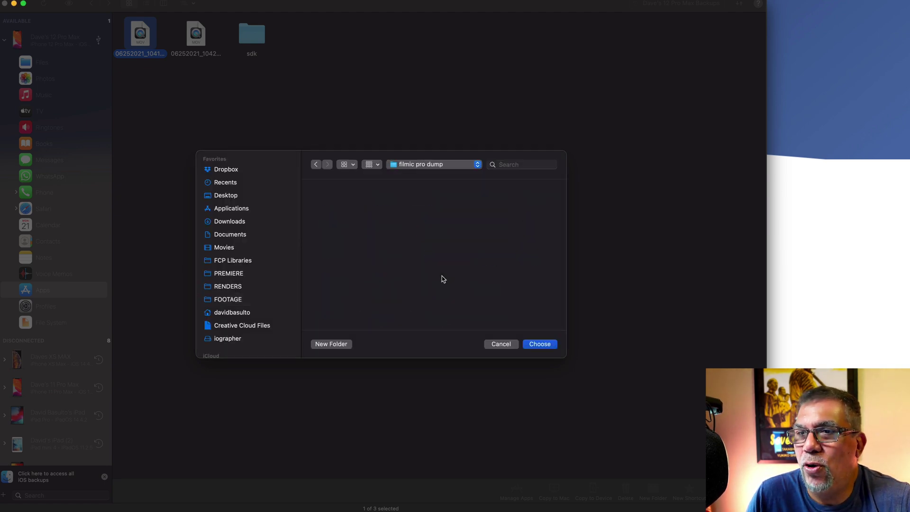
left_click(546, 345)
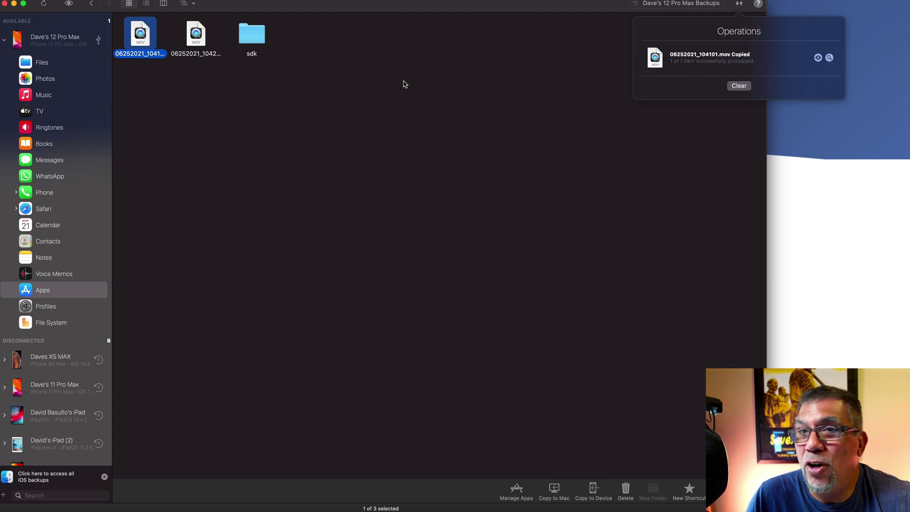
Step: In Finder, open FOOTAGE's filmic pro dump folder and select the copied 06252021_104101.mov
key("super+Tab")
key("super+Tab")
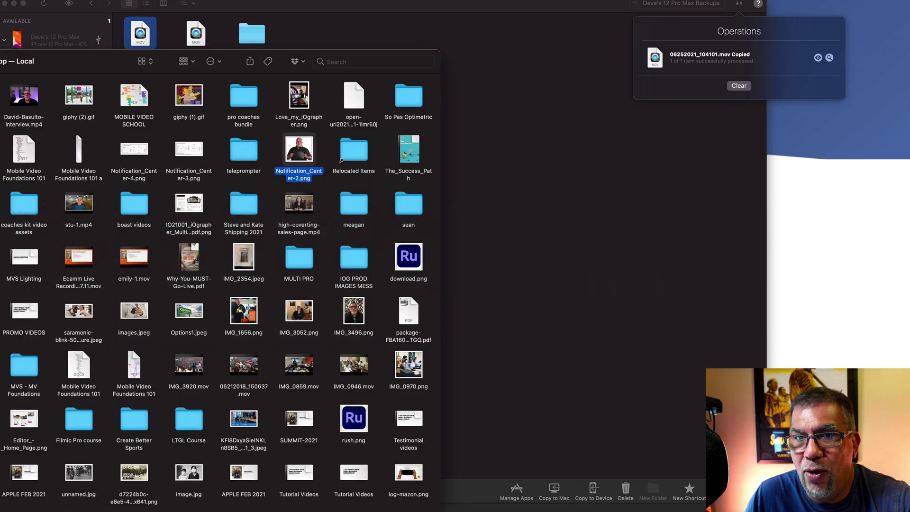
key("super+[")
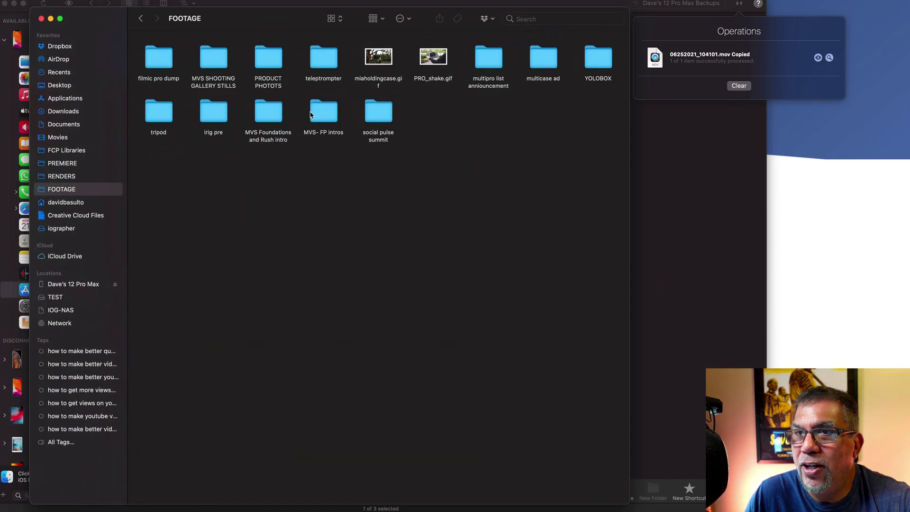
double_click(169, 79)
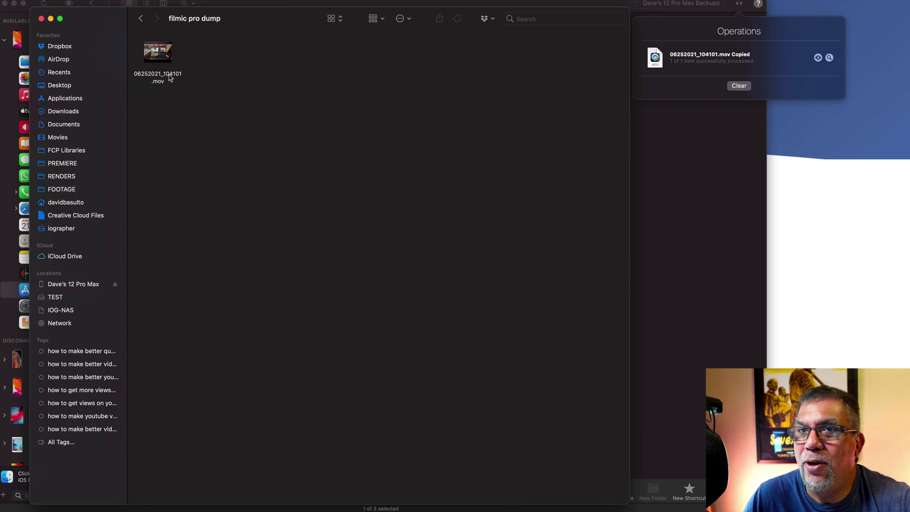
left_click(149, 61)
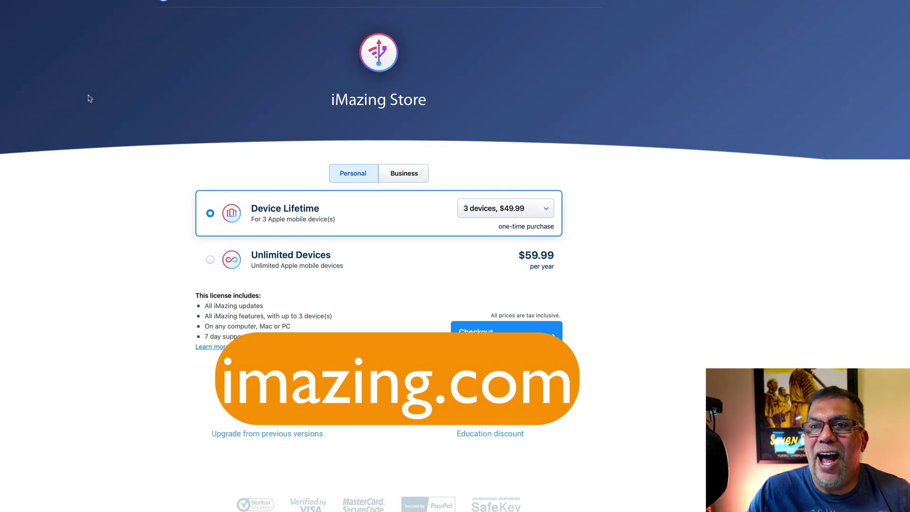
Step: Return from the iMazing Store to the home page showing Free Download and Buy Now
left_click(195, 2)
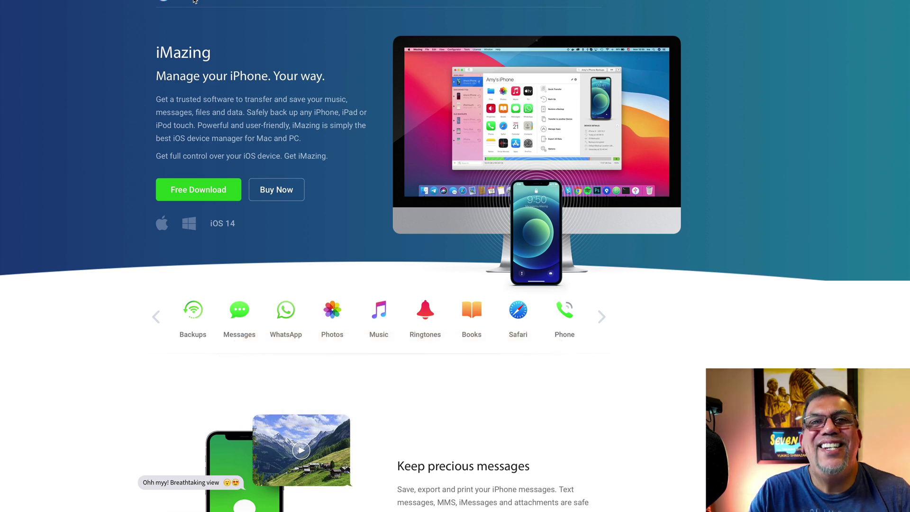